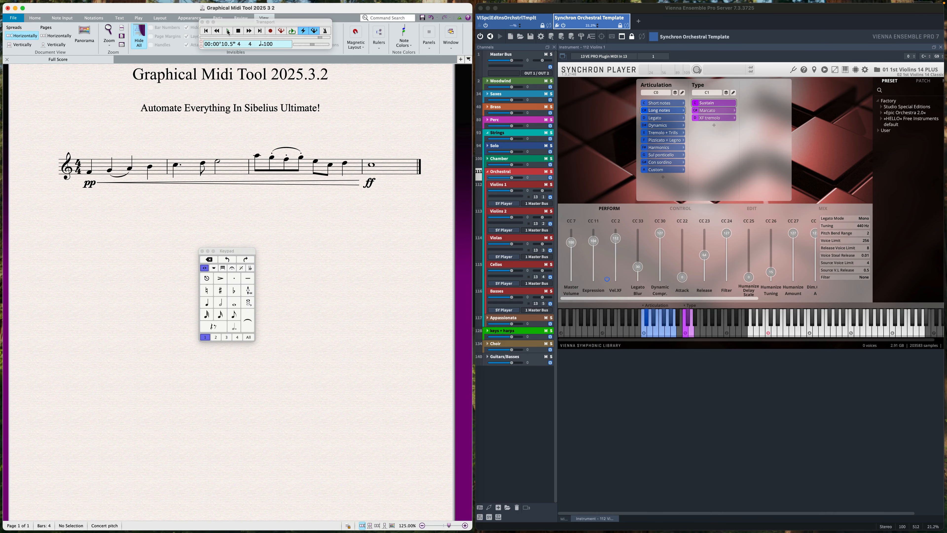
# - Rewind playback, load bar 1 into the graphical MIDI editor, extend its range bar by bar through bar 4, and close the editor
pyautogui.click(206, 33)
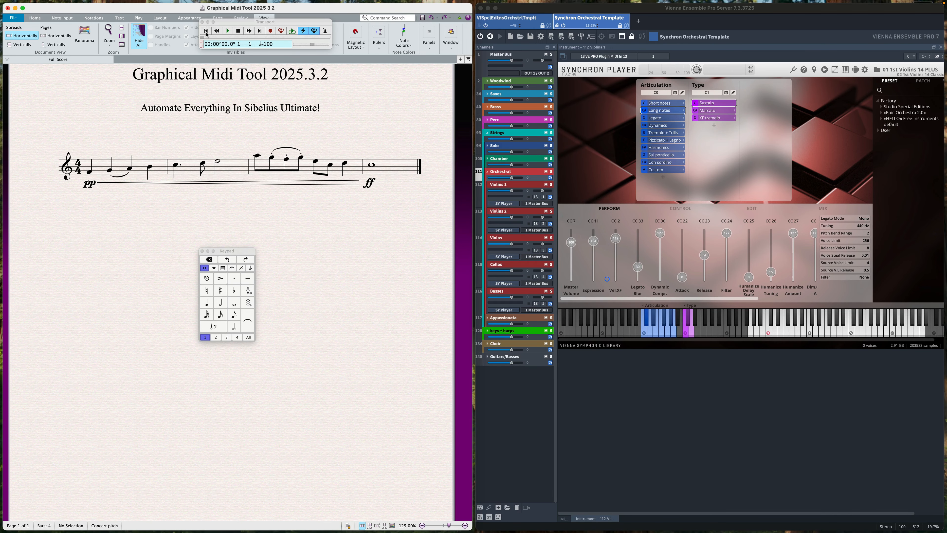
pyautogui.click(96, 169)
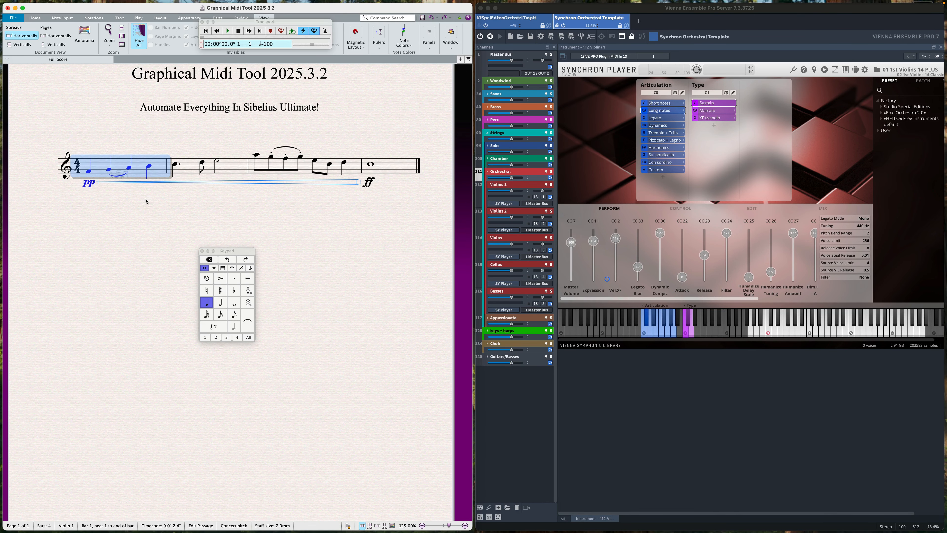
pyautogui.hotkey('ctrl', 'g')
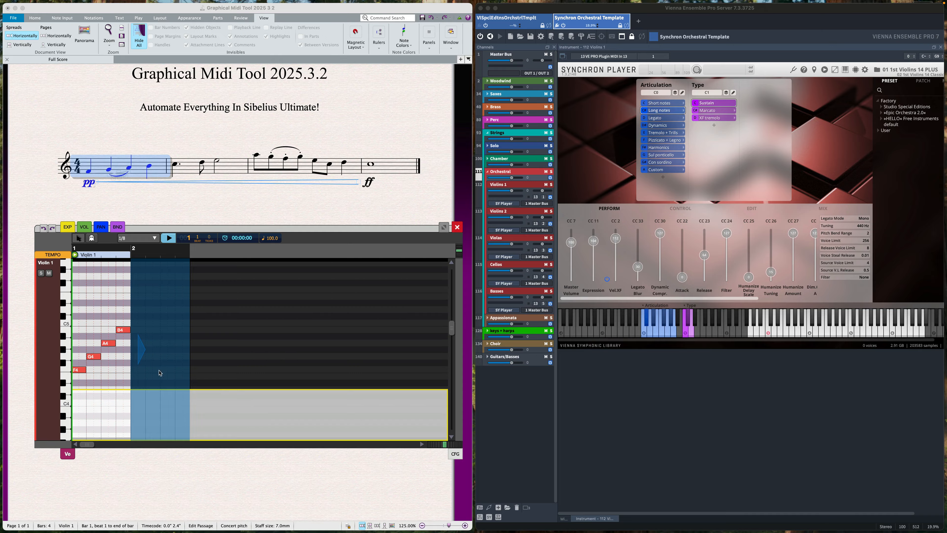
pyautogui.click(140, 350)
pyautogui.click(200, 350)
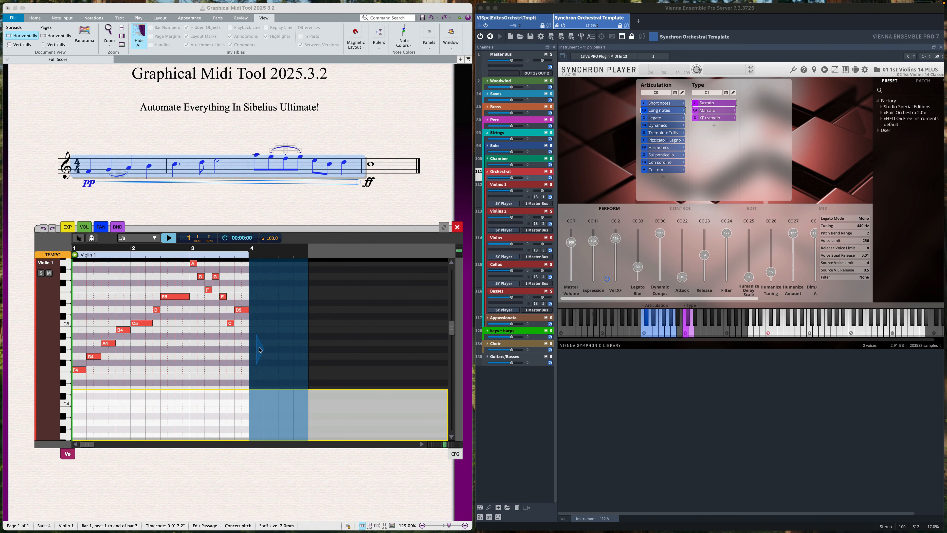
pyautogui.click(260, 349)
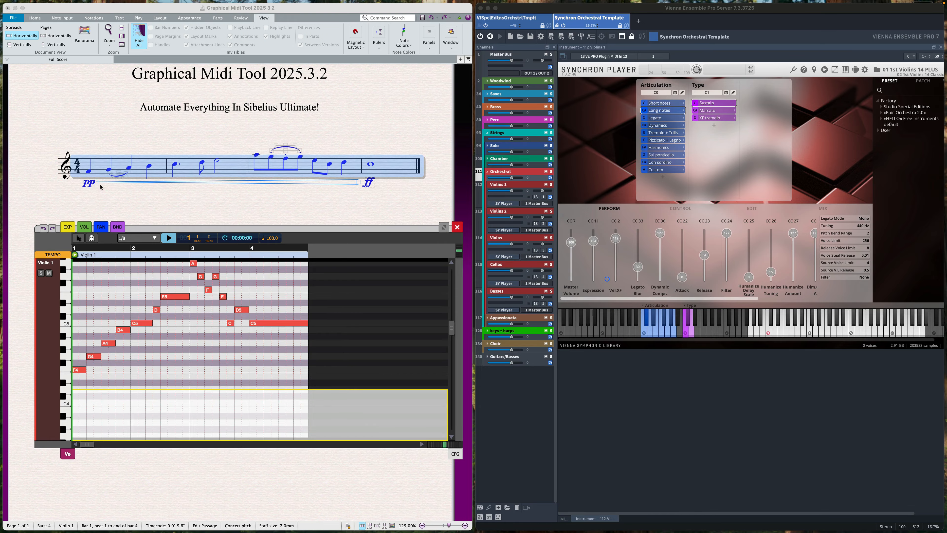
pyautogui.click(349, 209)
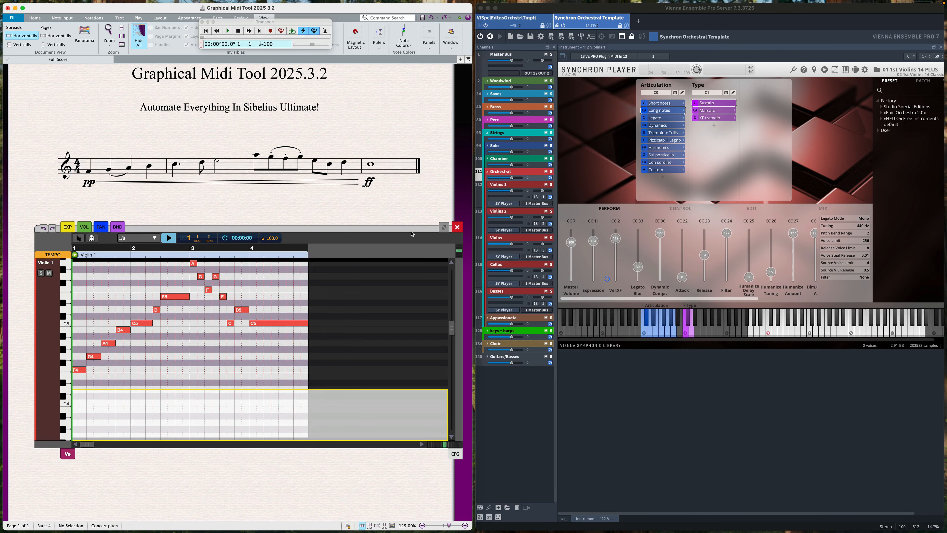
pyautogui.click(457, 227)
# - Load the whole four-bar Violin 1 passage into the graphical MIDI editor, then reposition the editor window and make it taller
pyautogui.moveTo(120, 171); pyautogui.dragTo(406, 169)
pyautogui.hotkey('ctrl', 'g')
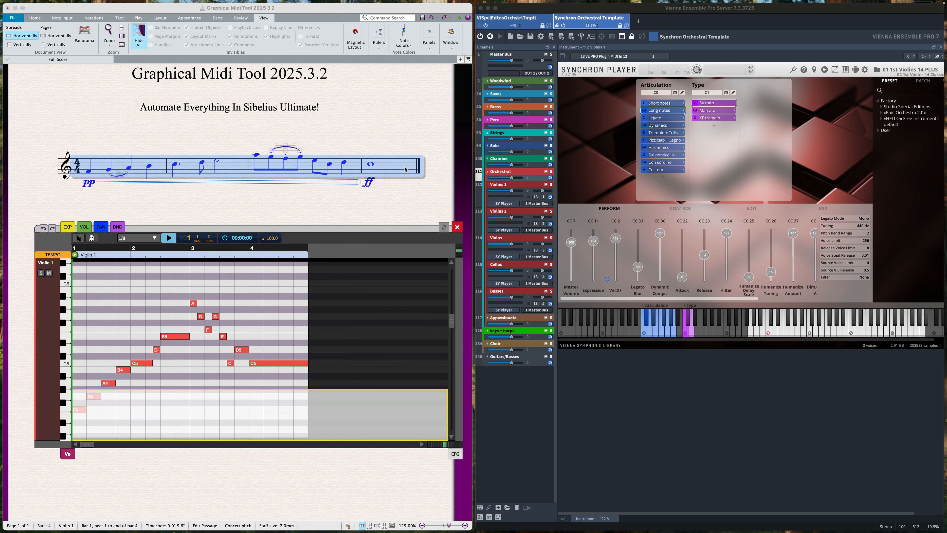
pyautogui.moveTo(256, 225); pyautogui.dragTo(277, 195)
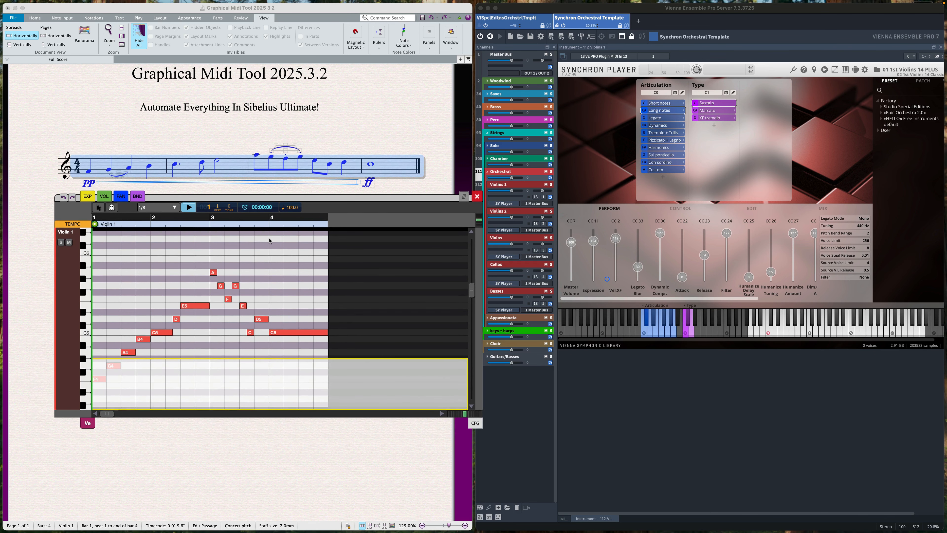
pyautogui.moveTo(253, 415); pyautogui.dragTo(253, 466)
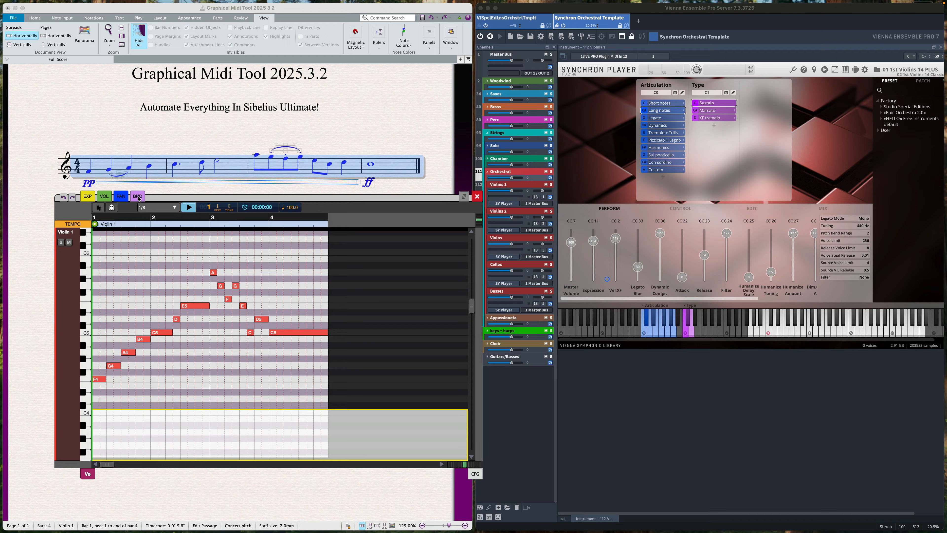
# - Draw an expression curve across the four bars that swells to a peak in bar 2 and fades out by the end
pyautogui.click(89, 197)
pyautogui.click(89, 196)
pyautogui.moveTo(97, 451)
pyautogui.mouseDown()
pyautogui.moveTo(186, 414)
pyautogui.moveTo(407, 451)
pyautogui.mouseUp()
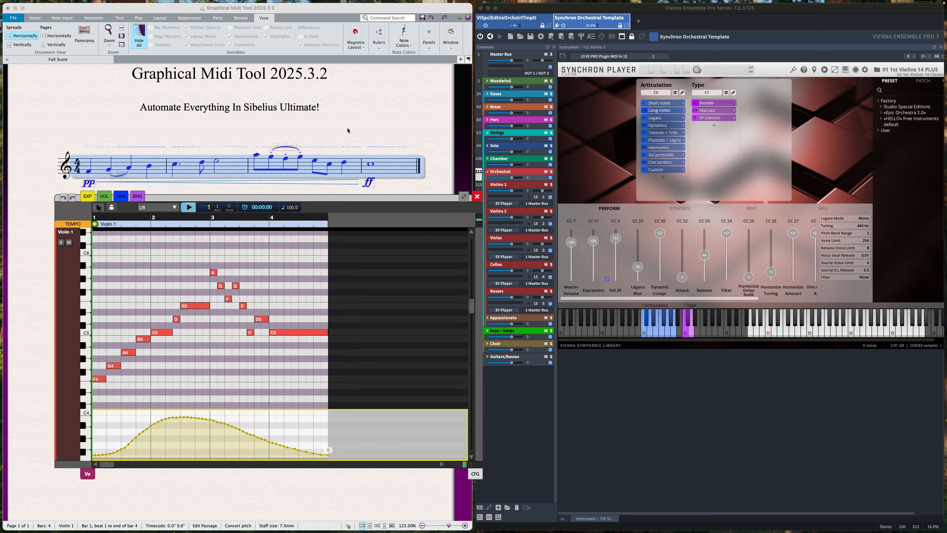
# - Play the Violin 1 passage in the score to hear the drawn expression curve
pyautogui.click(216, 33)
pyautogui.click(229, 31)
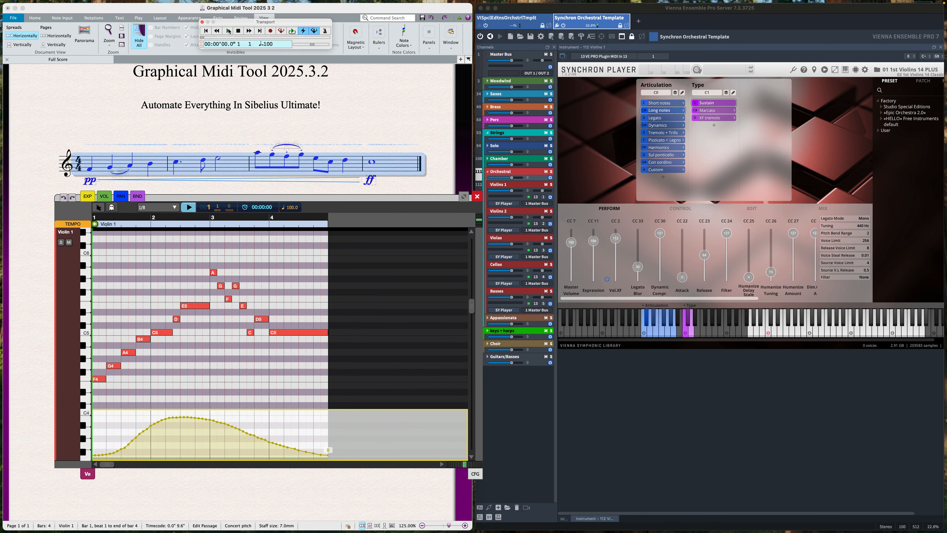
pyautogui.click(228, 31)
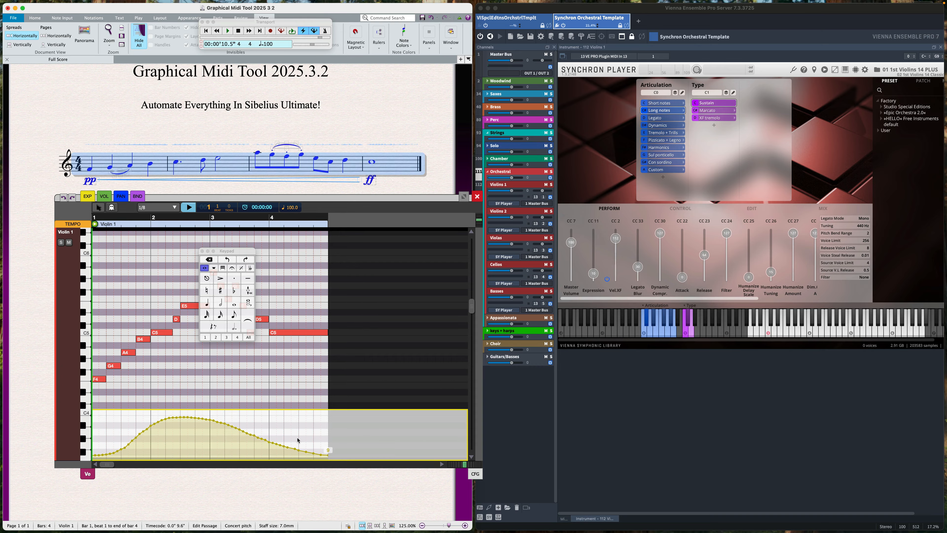
# - Replace the expression curve with a ramp rising from 0 to about 93 in bar 4 and higher at the end, and play it
pyautogui.moveTo(297, 434)
pyautogui.mouseDown()
pyautogui.moveTo(327, 454)
pyautogui.moveTo(117, 450)
pyautogui.moveTo(78, 459)
pyautogui.moveTo(101, 446)
pyautogui.mouseUp()
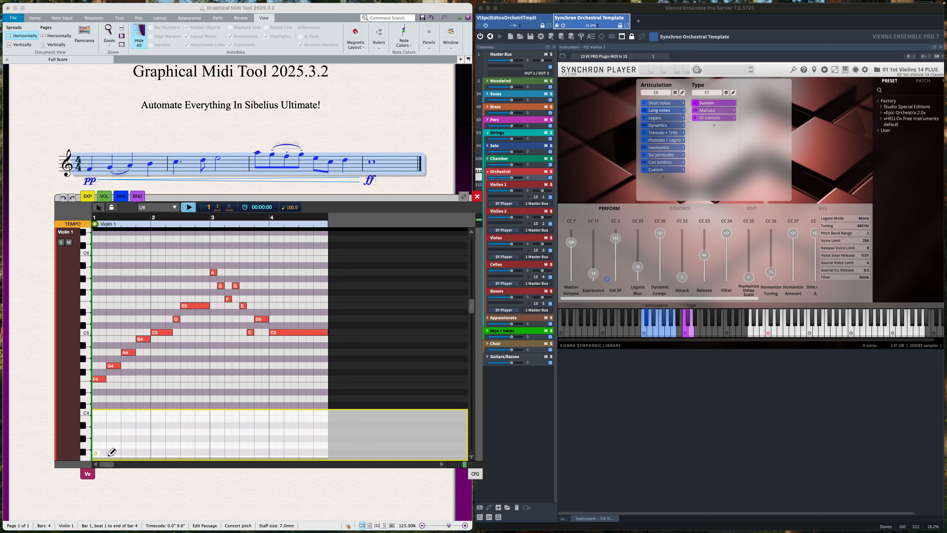
pyautogui.moveTo(322, 414); pyautogui.dragTo(276, 423)
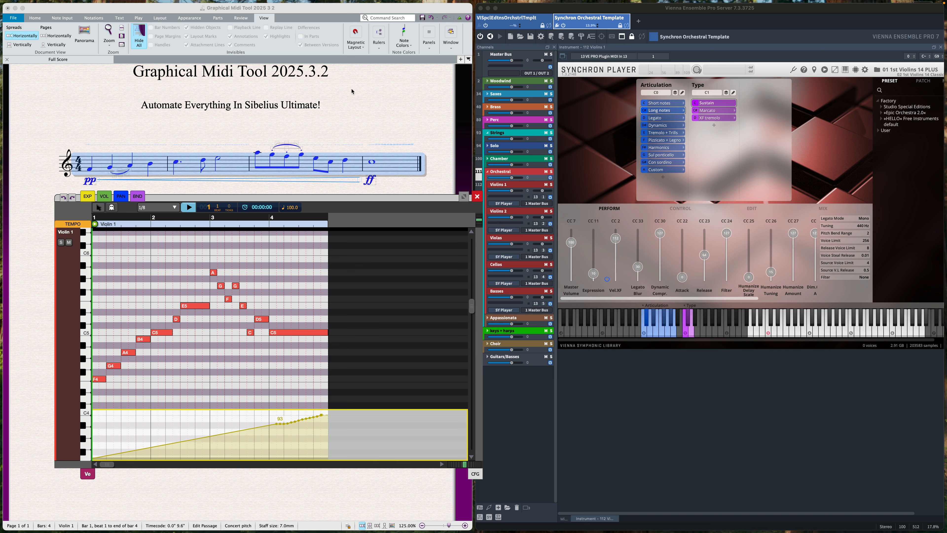
pyautogui.click(96, 224)
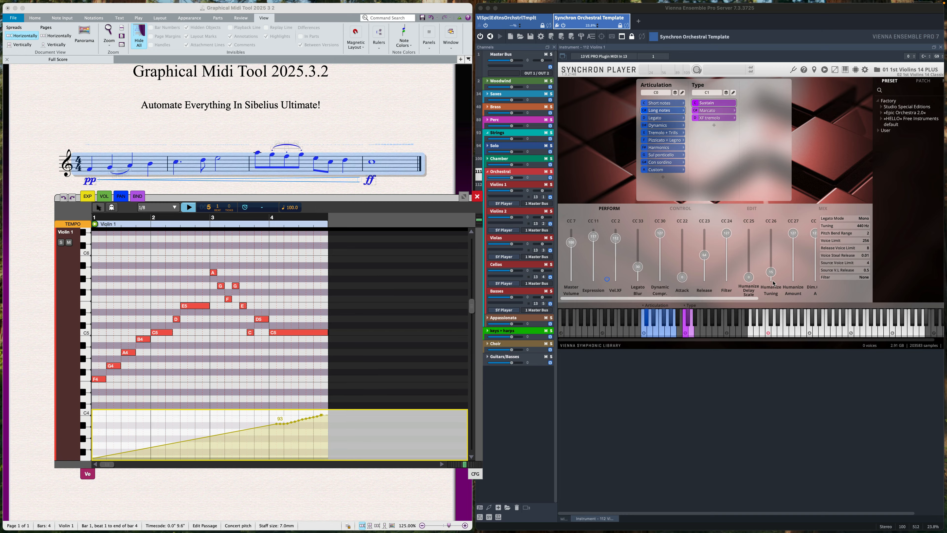
# - Save editor preferences that enable automation lanes CC 25 (DEL), 26 (TUN) and 27 (AMT) and disable Volume, Pan and Pitch Bend
pyautogui.moveTo(742, 300); pyautogui.dragTo(783, 302)
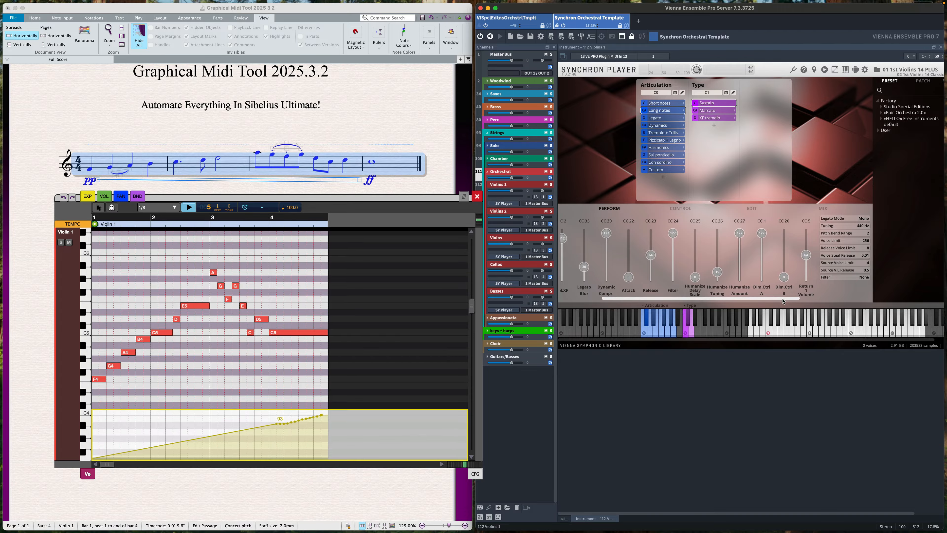
pyautogui.click(475, 475)
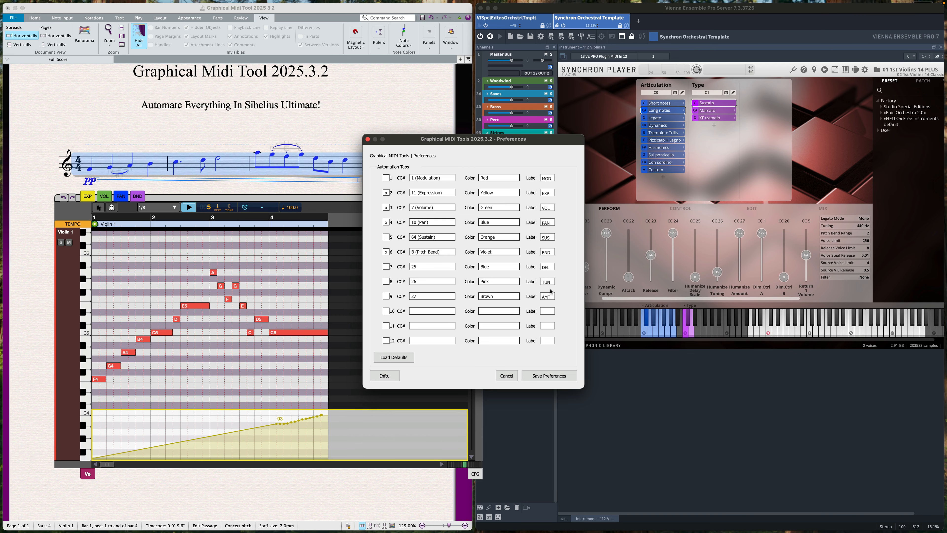
pyautogui.click(387, 296)
pyautogui.click(386, 282)
pyautogui.click(386, 267)
pyautogui.click(385, 223)
pyautogui.click(544, 375)
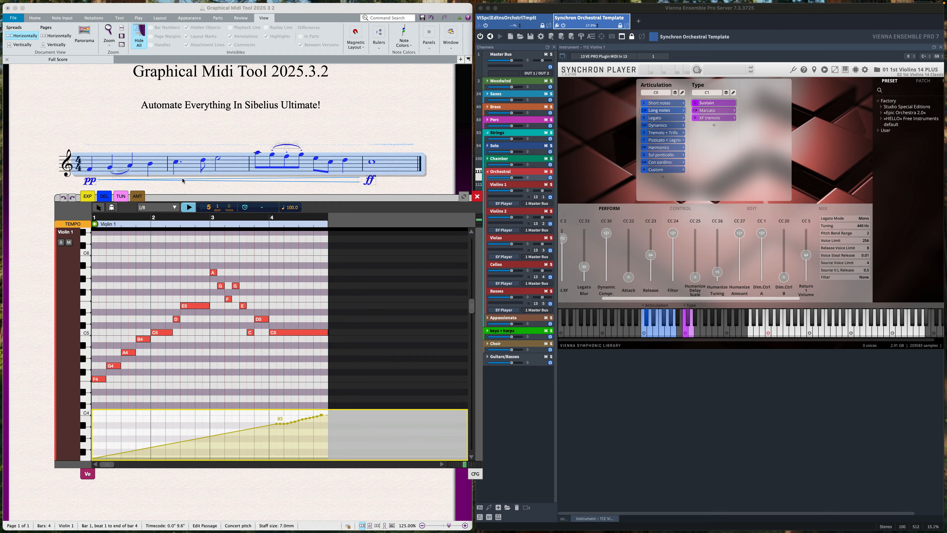
# - Reopen the graphical MIDI editor on the passage and draw automation curves across the four bars in the DEL, TUN and AMT lanes
pyautogui.click(137, 196)
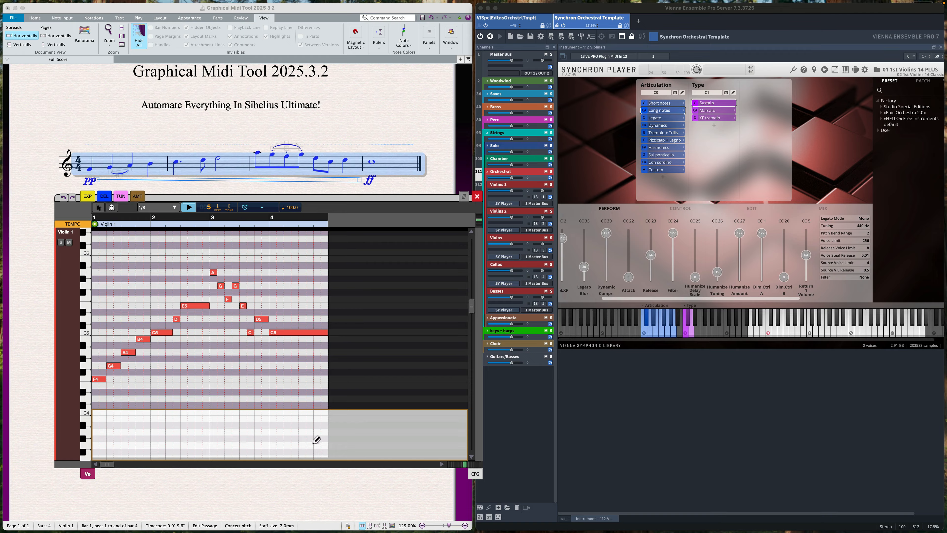
pyautogui.click(477, 196)
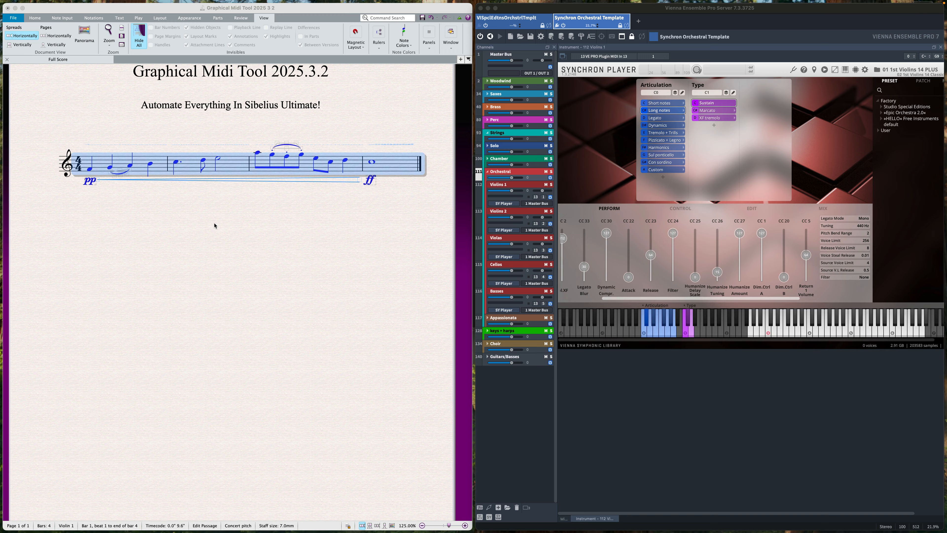
pyautogui.hotkey('ctrl', 'g')
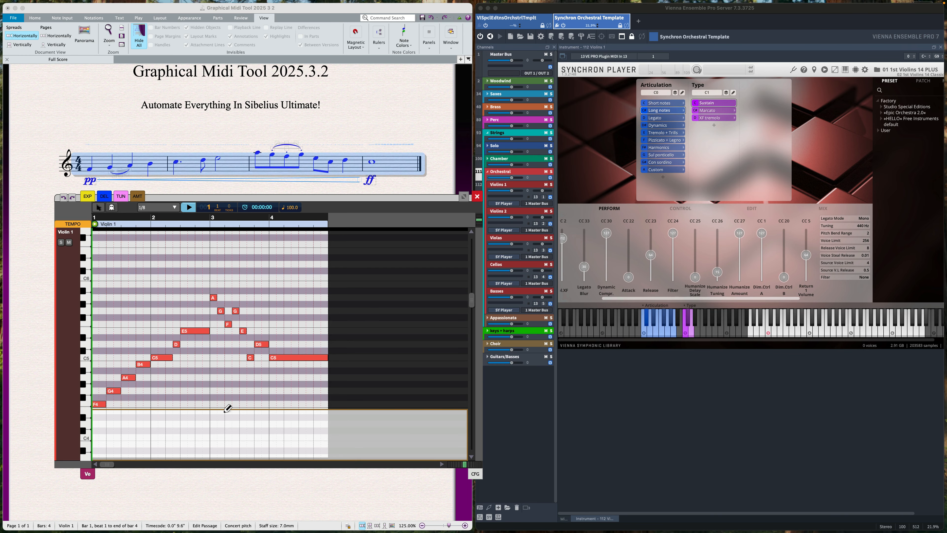
pyautogui.click(106, 197)
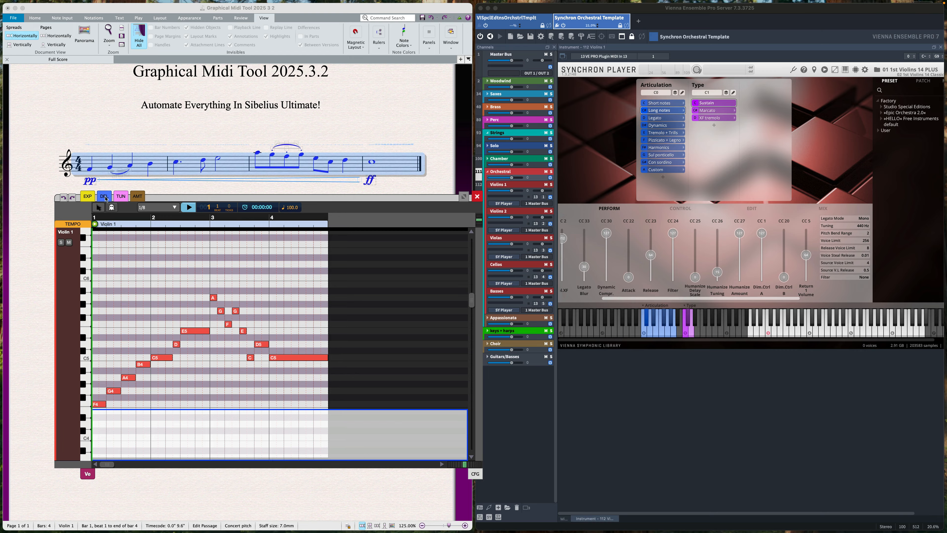
pyautogui.moveTo(94, 420)
pyautogui.mouseDown()
pyautogui.moveTo(178, 429)
pyautogui.moveTo(235, 420)
pyautogui.moveTo(359, 441)
pyautogui.moveTo(277, 407)
pyautogui.moveTo(94, 439)
pyautogui.moveTo(255, 421)
pyautogui.moveTo(335, 457)
pyautogui.mouseUp()
pyautogui.click(121, 195)
pyautogui.click(137, 196)
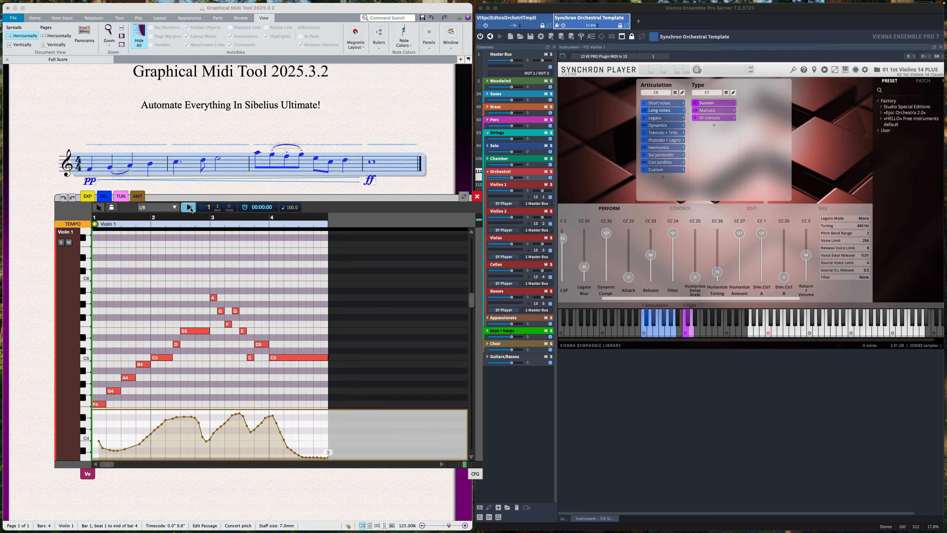
# - Play the passage from the start and watch how the Humanize Delay, Tuning and Amount sliders follow the automation
pyautogui.click(96, 223)
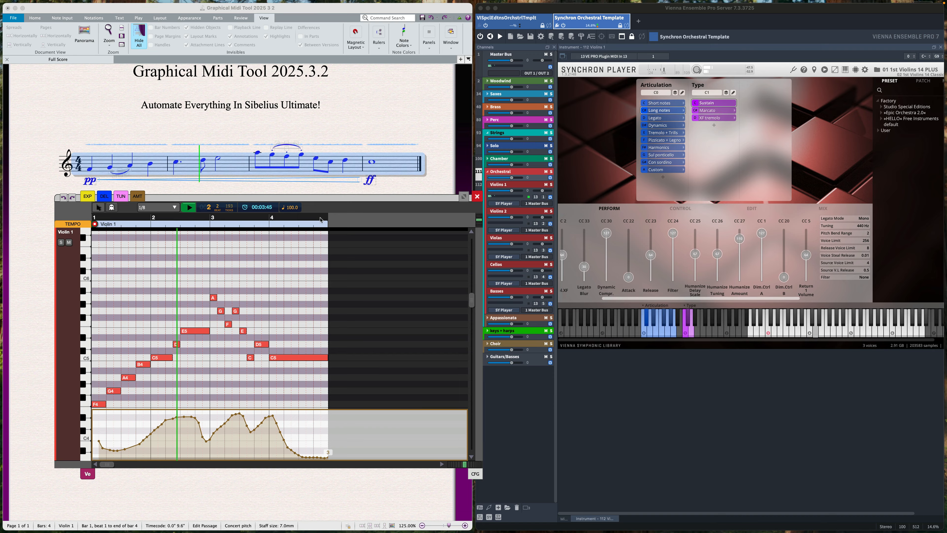
pyautogui.hscroll(-3, 665, 298)
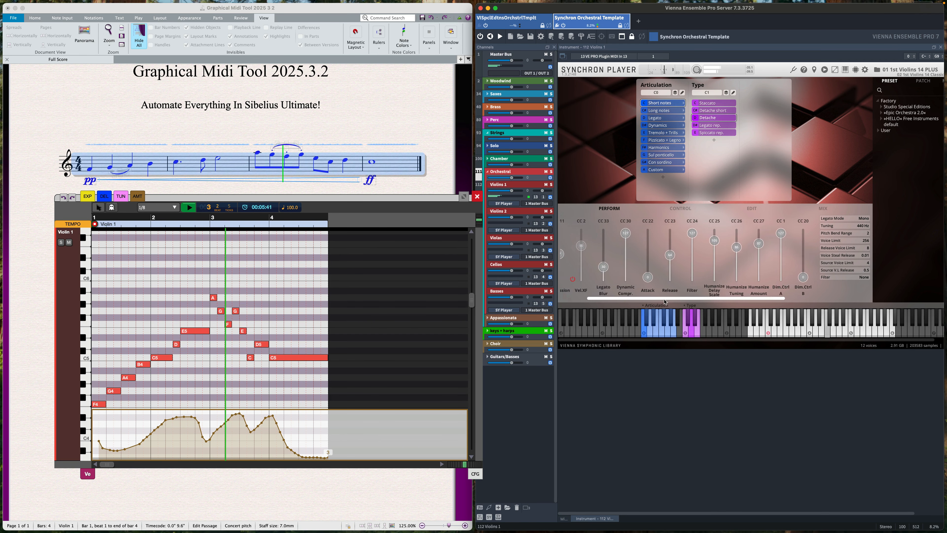
pyautogui.moveTo(657, 300); pyautogui.dragTo(648, 300)
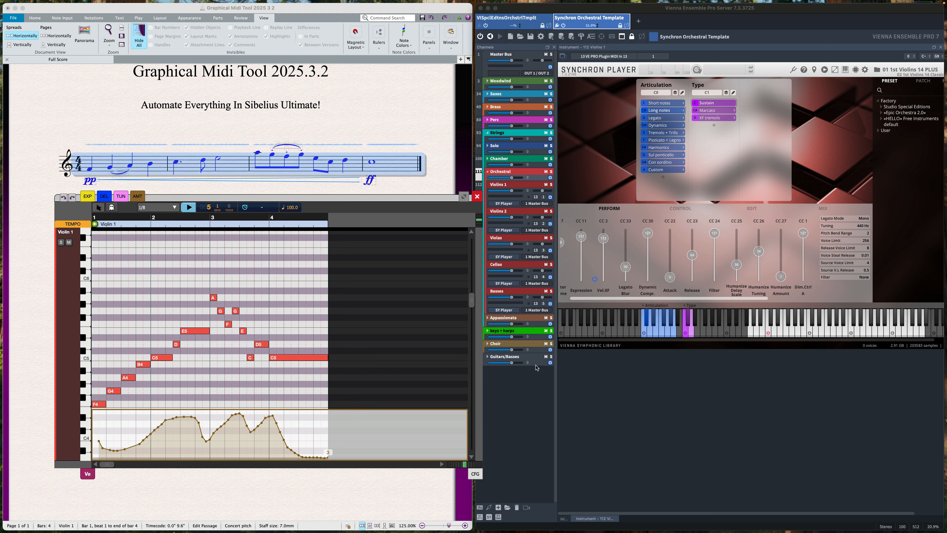
# - Review the automation lane assignments in the editor preferences without saving, and bring the Master Volume slider back into view
pyautogui.click(475, 474)
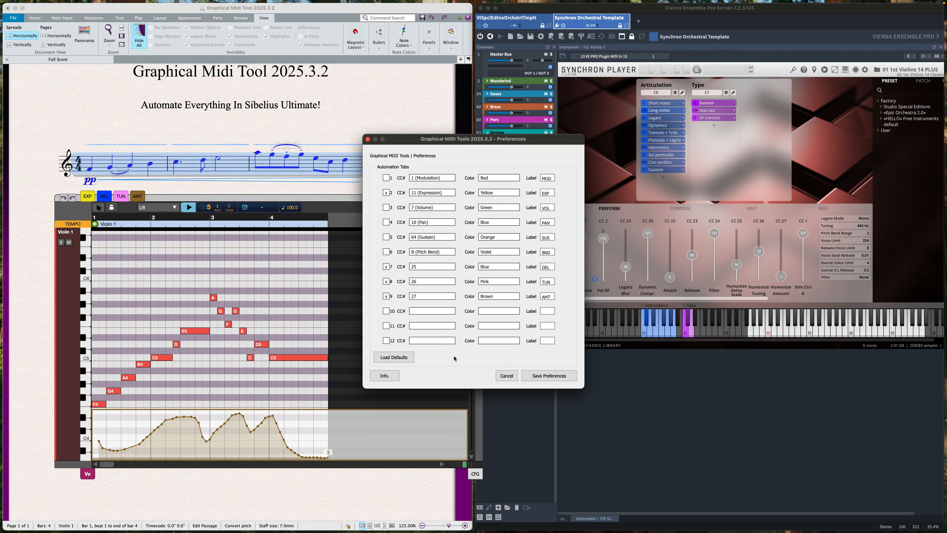
pyautogui.click(507, 376)
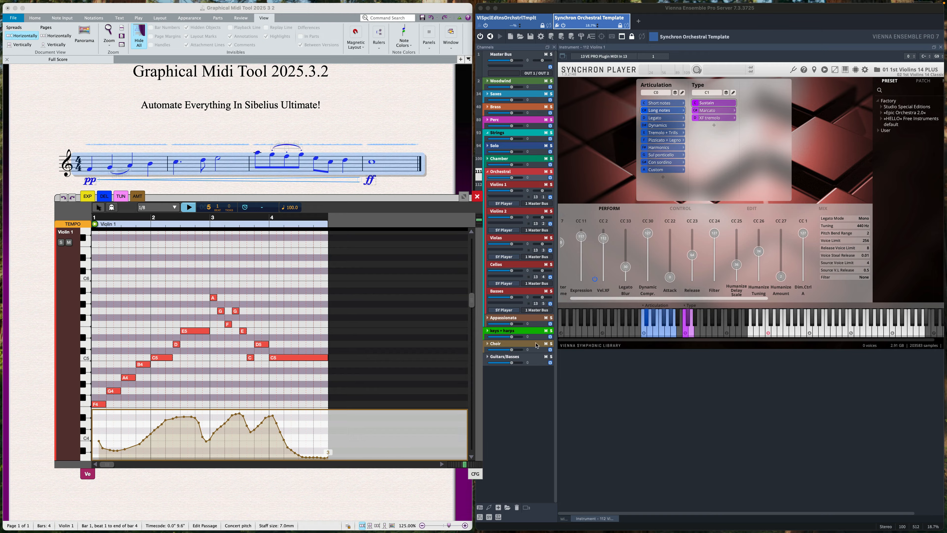
pyautogui.moveTo(615, 298); pyautogui.dragTo(574, 299)
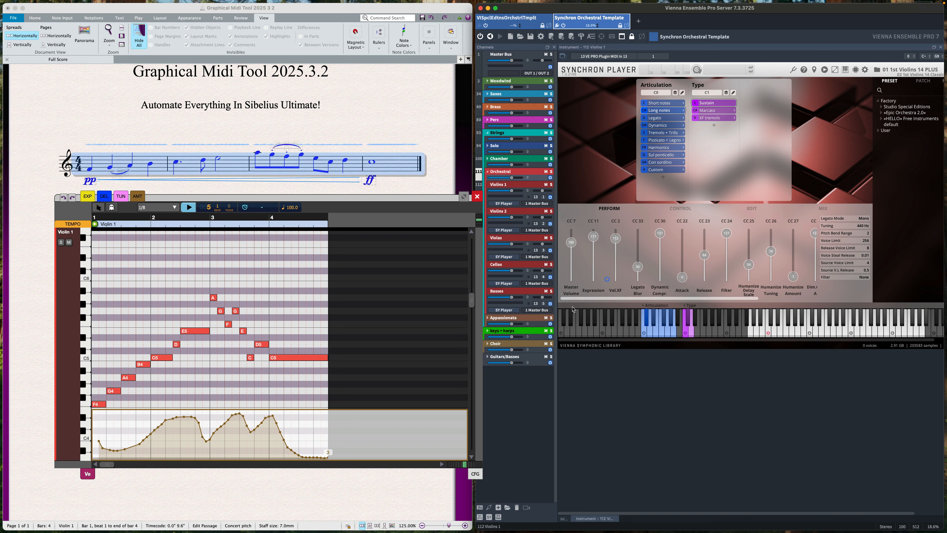
# - Redraw the AMT curve as a smooth swell over bars 1 to 4 ending at about 110, and play the passage
pyautogui.click(142, 439)
pyautogui.moveTo(94, 448)
pyautogui.mouseDown()
pyautogui.moveTo(141, 425)
pyautogui.moveTo(216, 431)
pyautogui.moveTo(365, 411)
pyautogui.mouseUp()
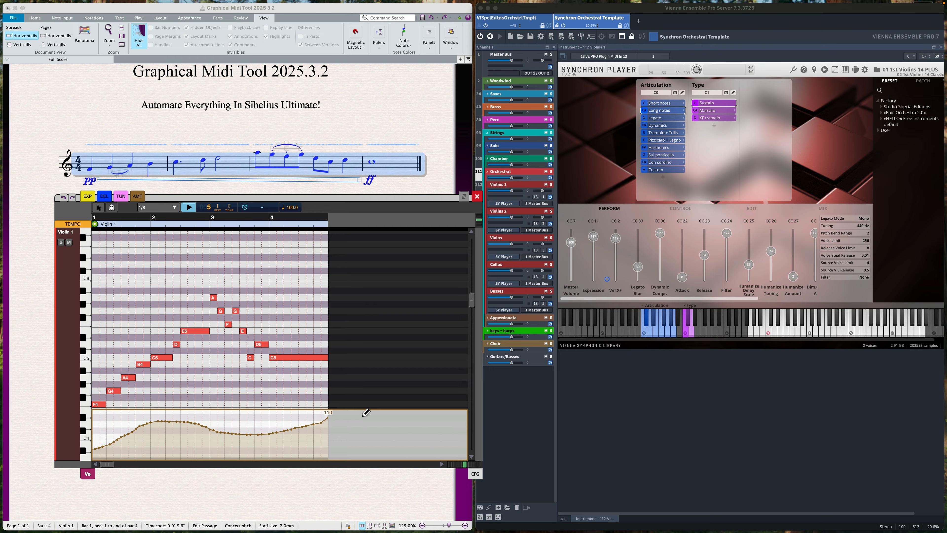
pyautogui.click(95, 224)
# - Draw a tempo curve over the four bars, peaking near 117, dipping to about 30 and recovering to about 115, and start playback
pyautogui.click(73, 224)
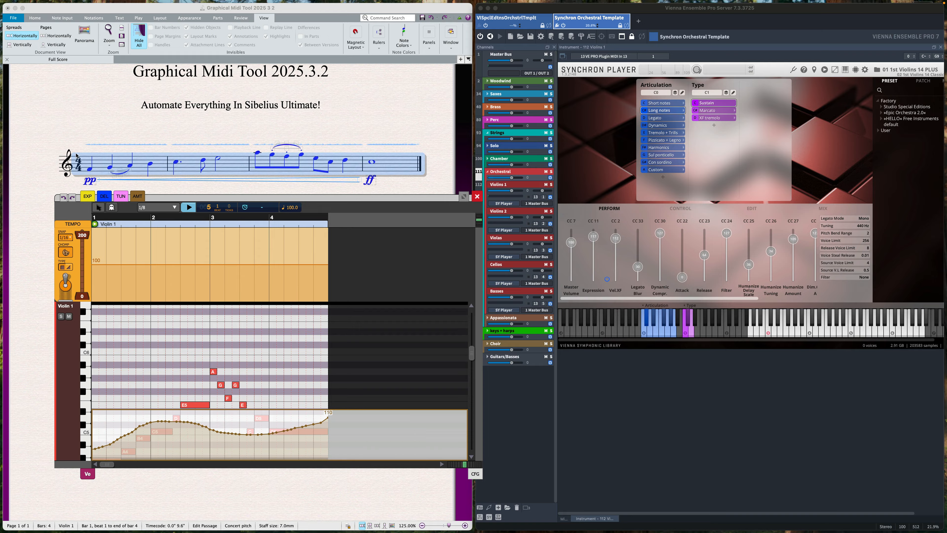
pyautogui.moveTo(96, 263)
pyautogui.mouseDown()
pyautogui.moveTo(129, 258)
pyautogui.moveTo(176, 286)
pyautogui.moveTo(217, 288)
pyautogui.moveTo(333, 260)
pyautogui.mouseUp()
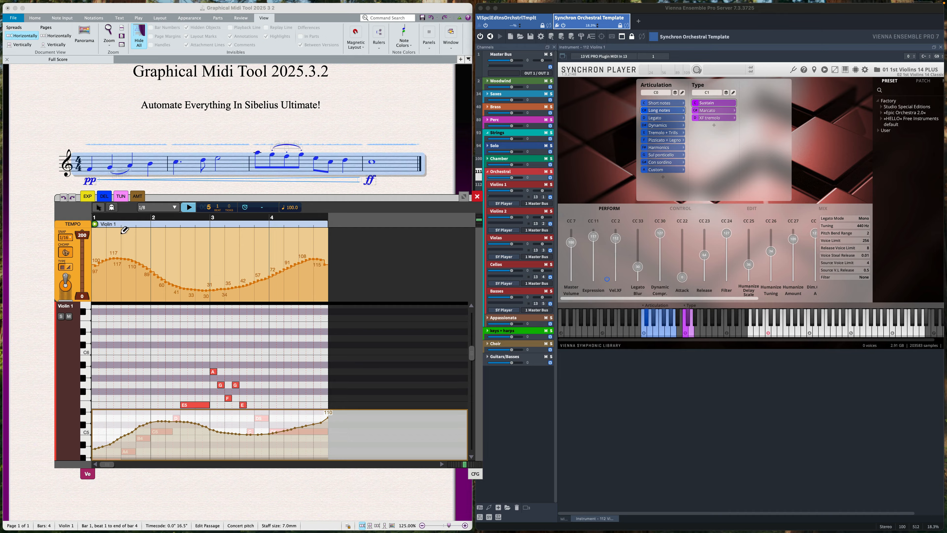
pyautogui.click(95, 224)
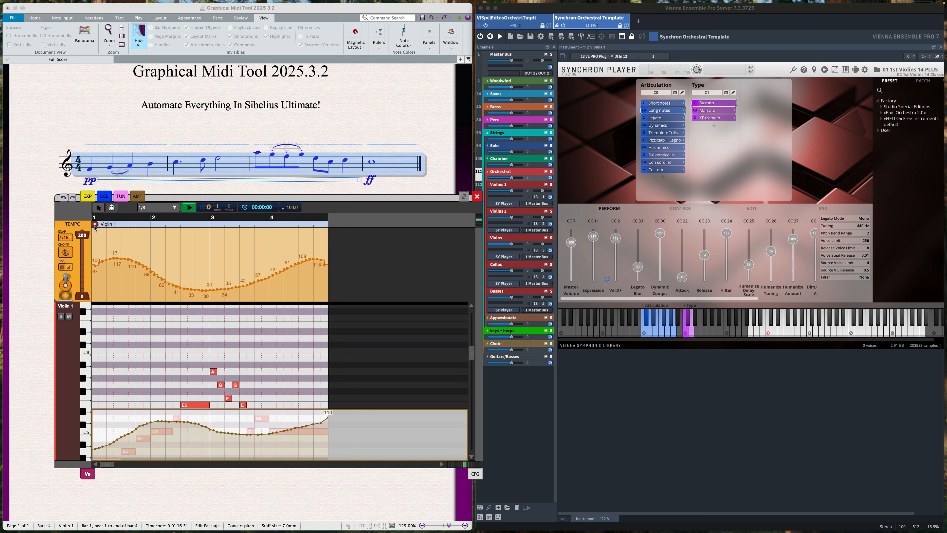